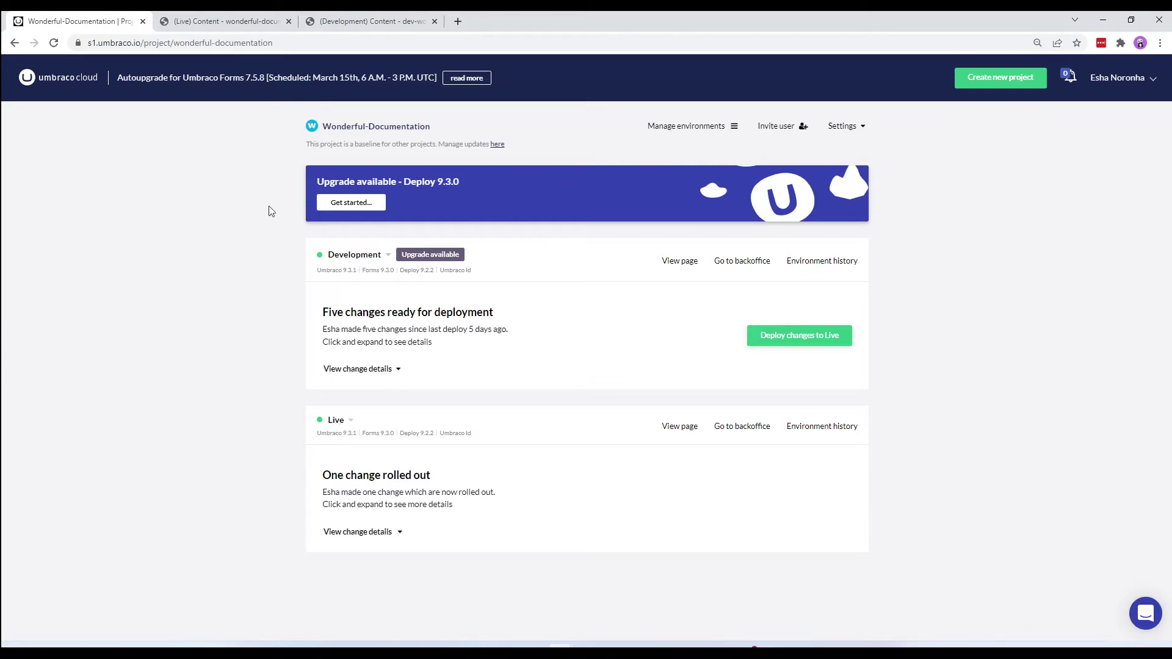
Step: Review the Live environment's content, media folders and forms
click(247, 25)
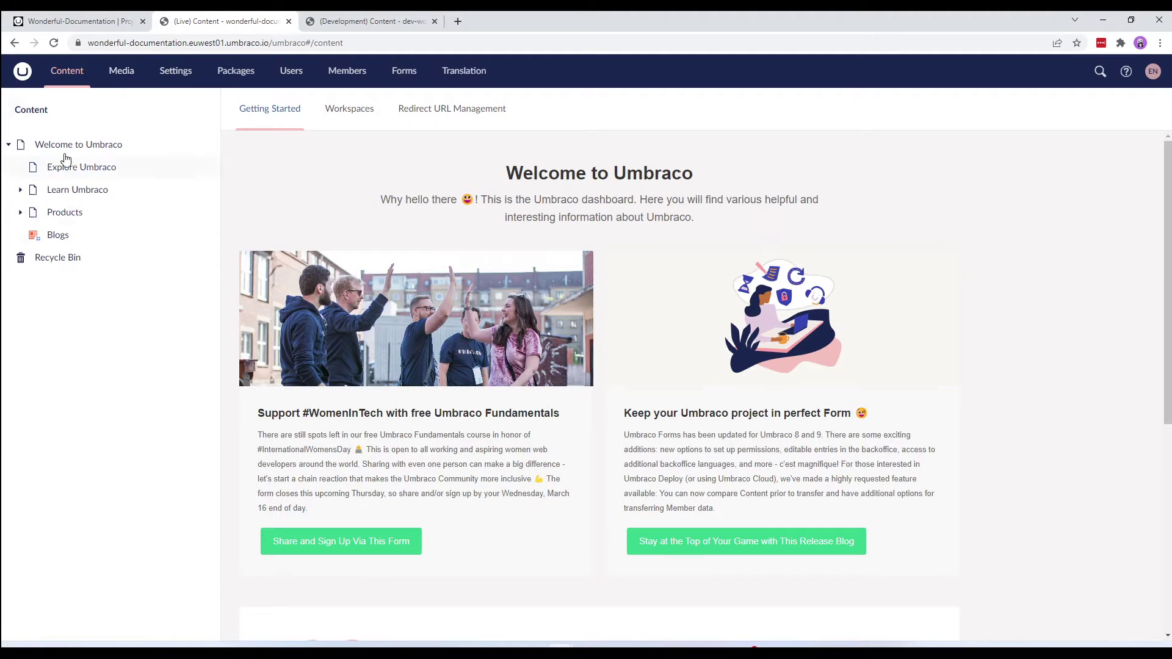
click(131, 75)
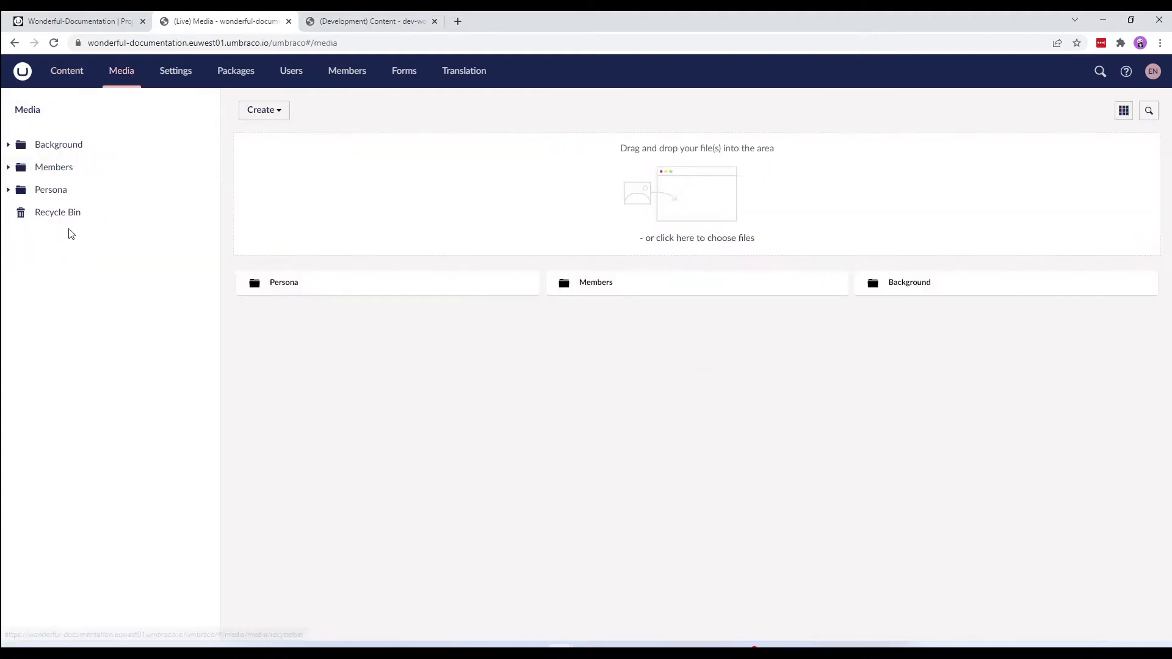
click(403, 73)
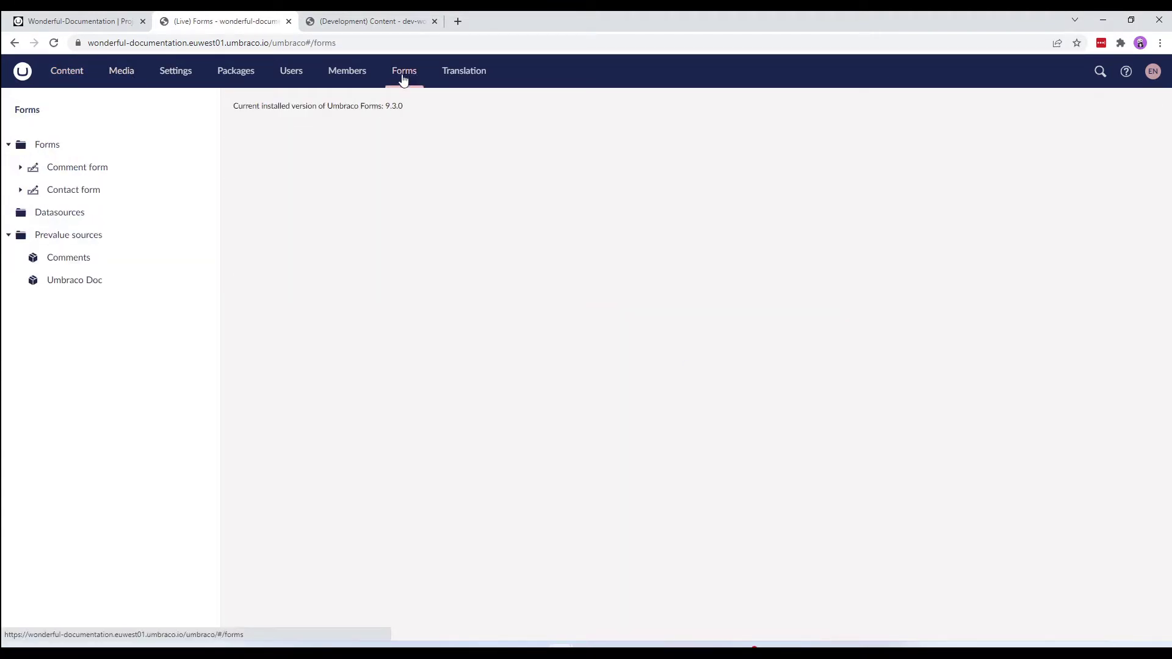
Step: Check the Development environment's media and forms, then return to its nearly empty content tree
click(363, 21)
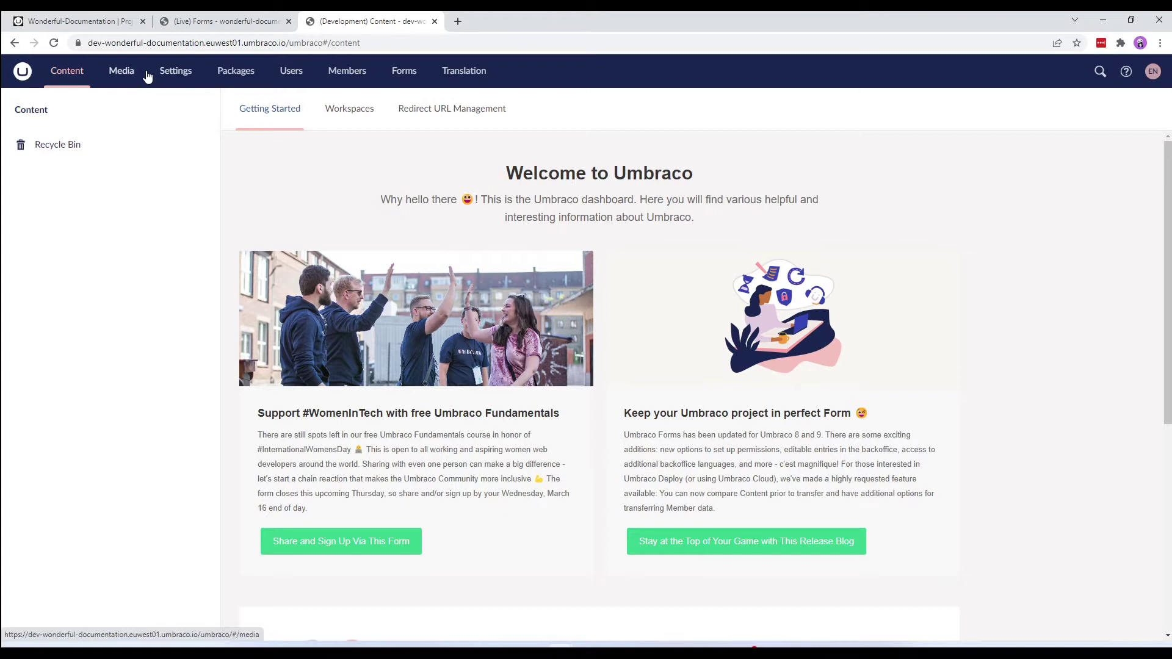
click(124, 72)
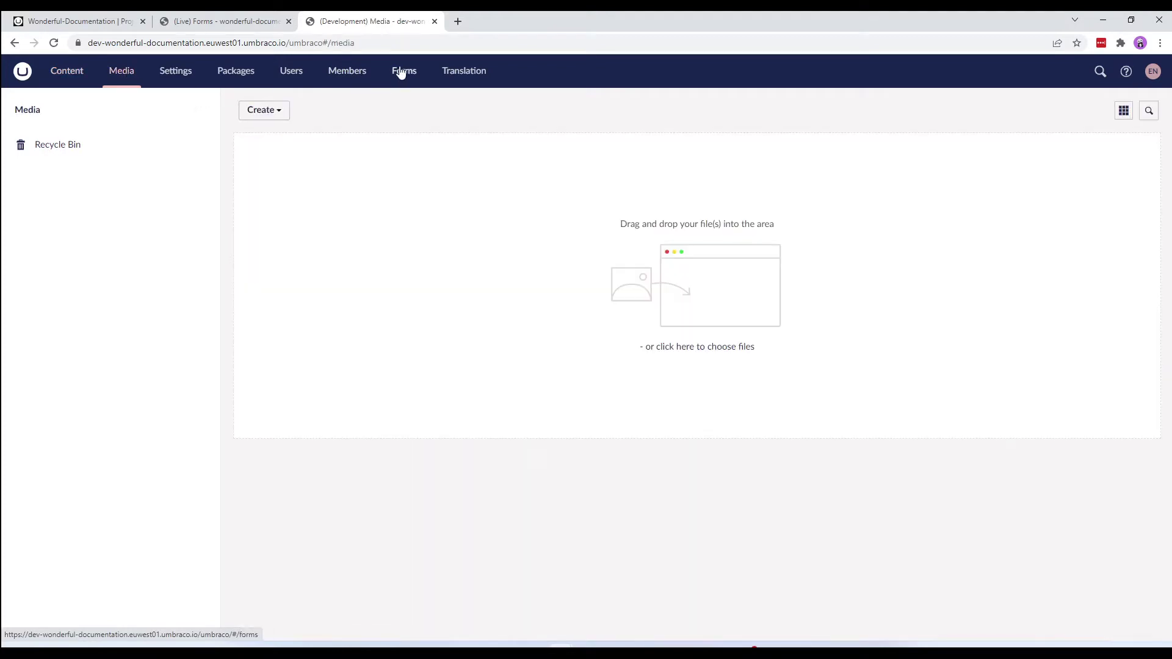
click(404, 72)
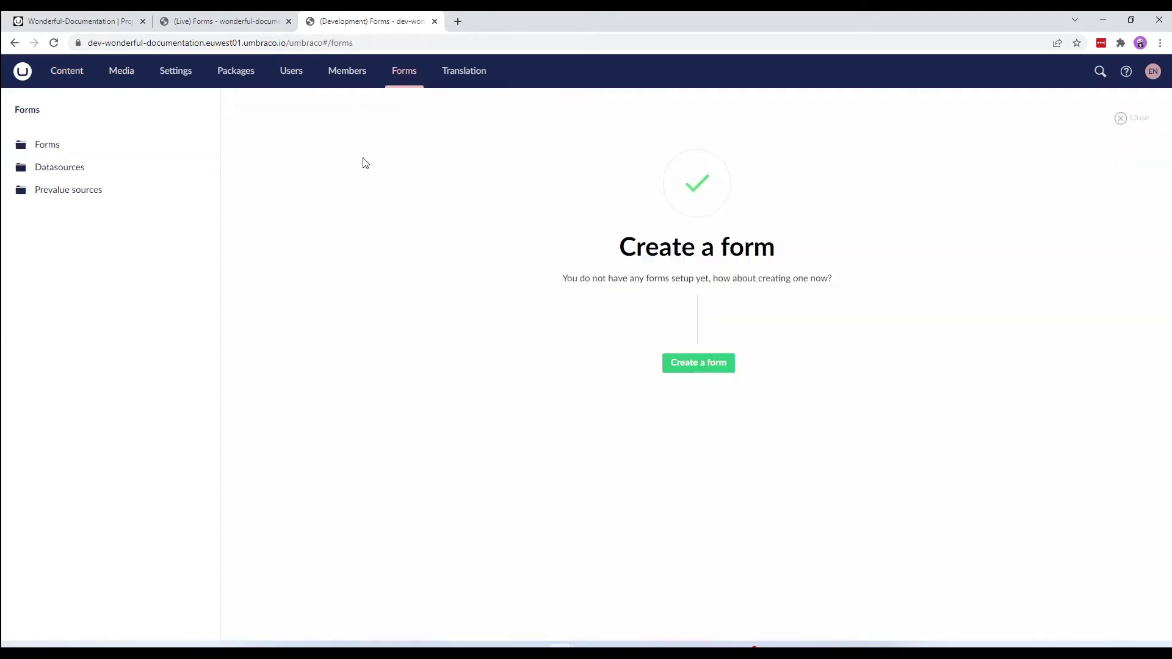
click(68, 72)
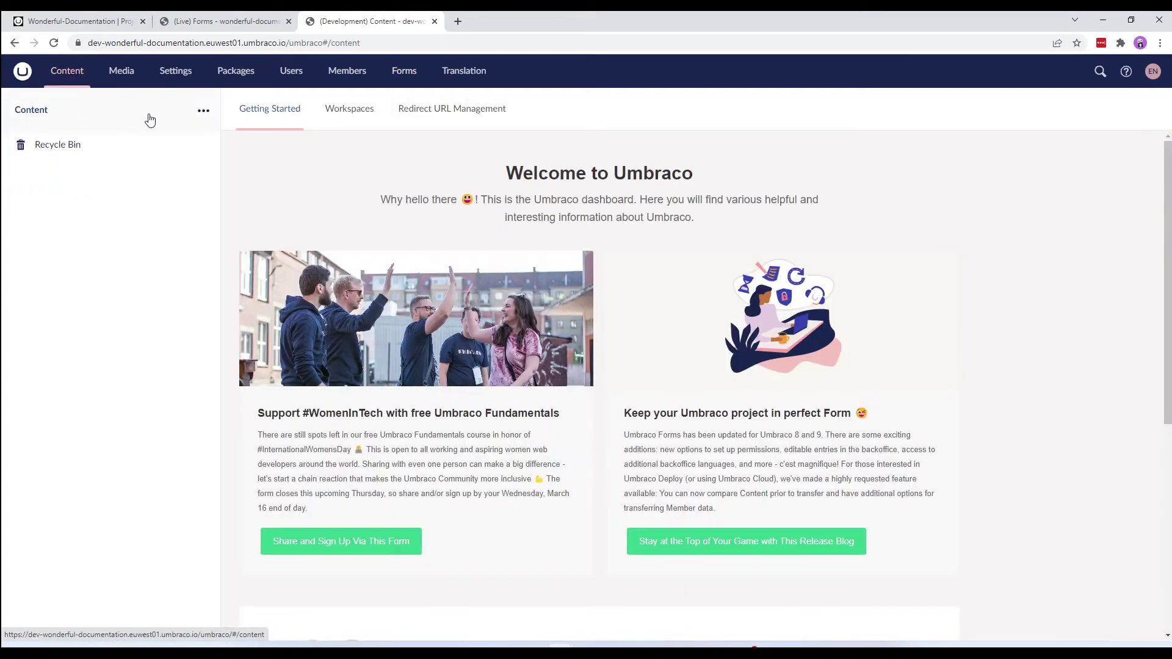
Step: Start a partial content restore from the Live workspace and bring up Live's content picker
click(204, 112)
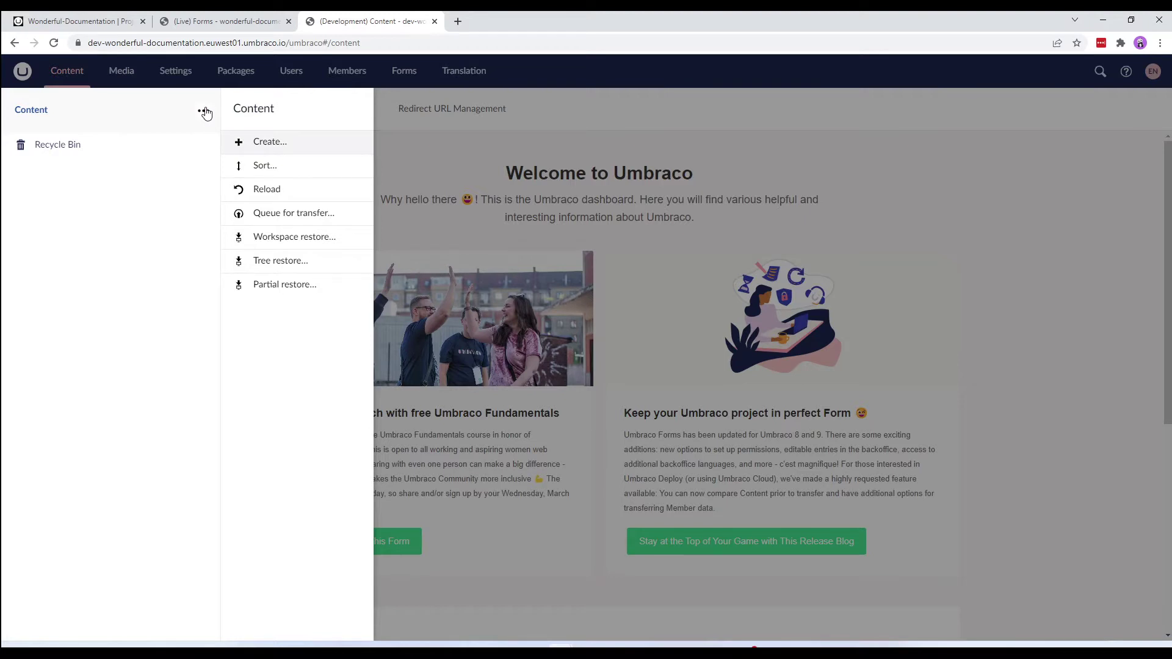
key(Return)
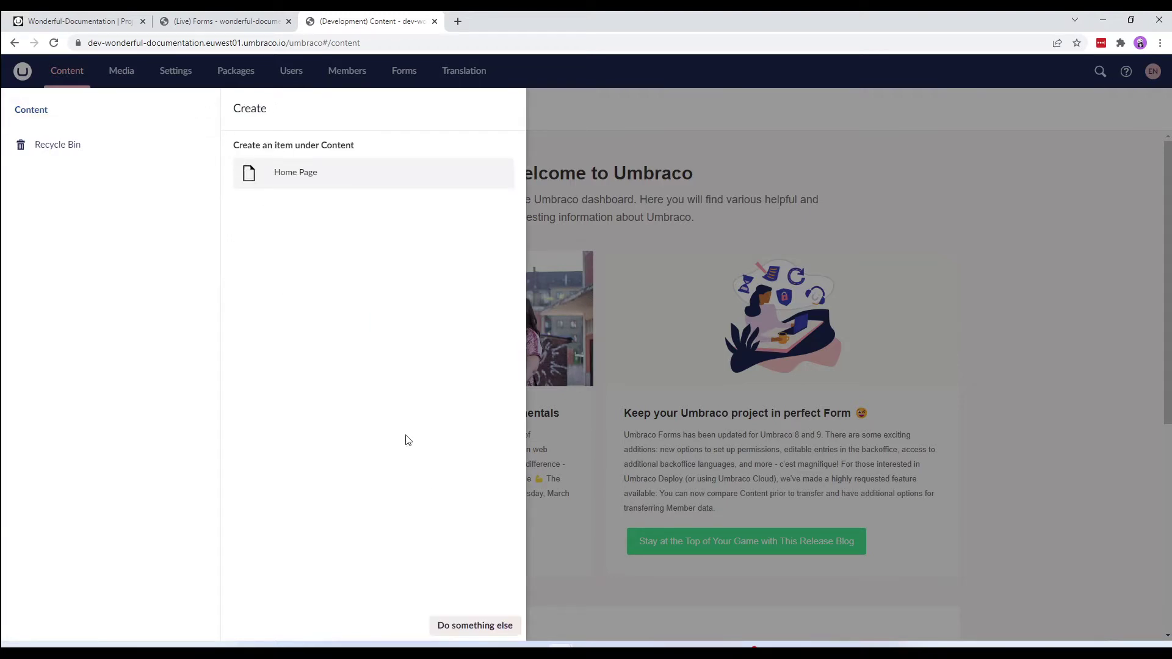
click(459, 624)
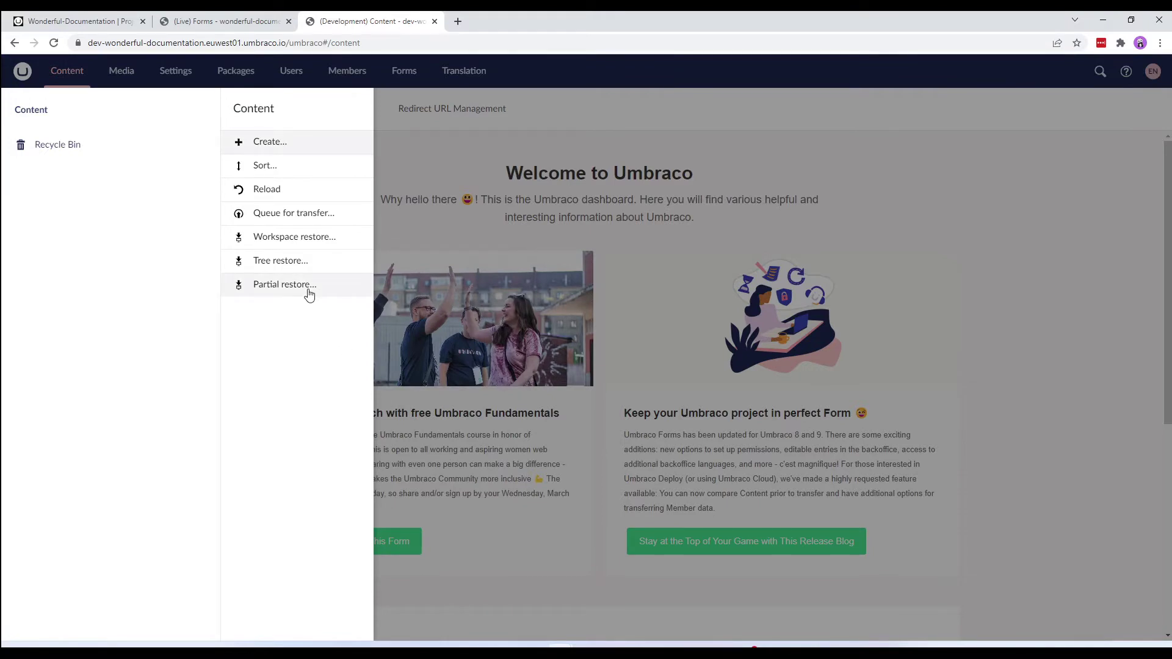
click(282, 293)
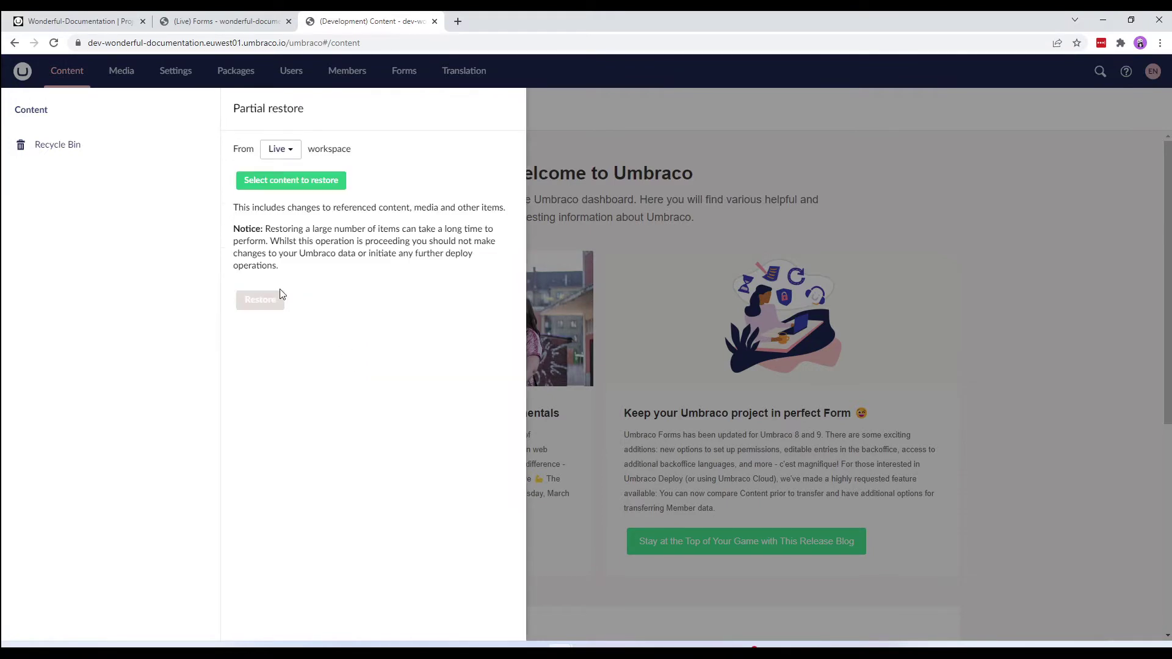
click(282, 158)
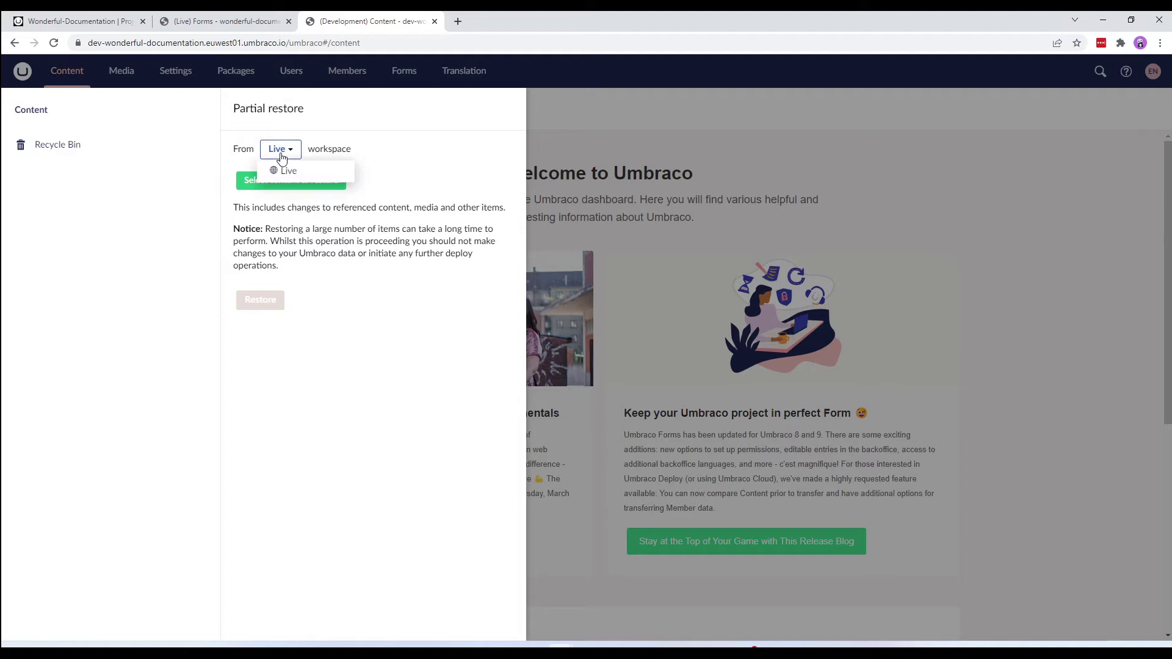
click(278, 172)
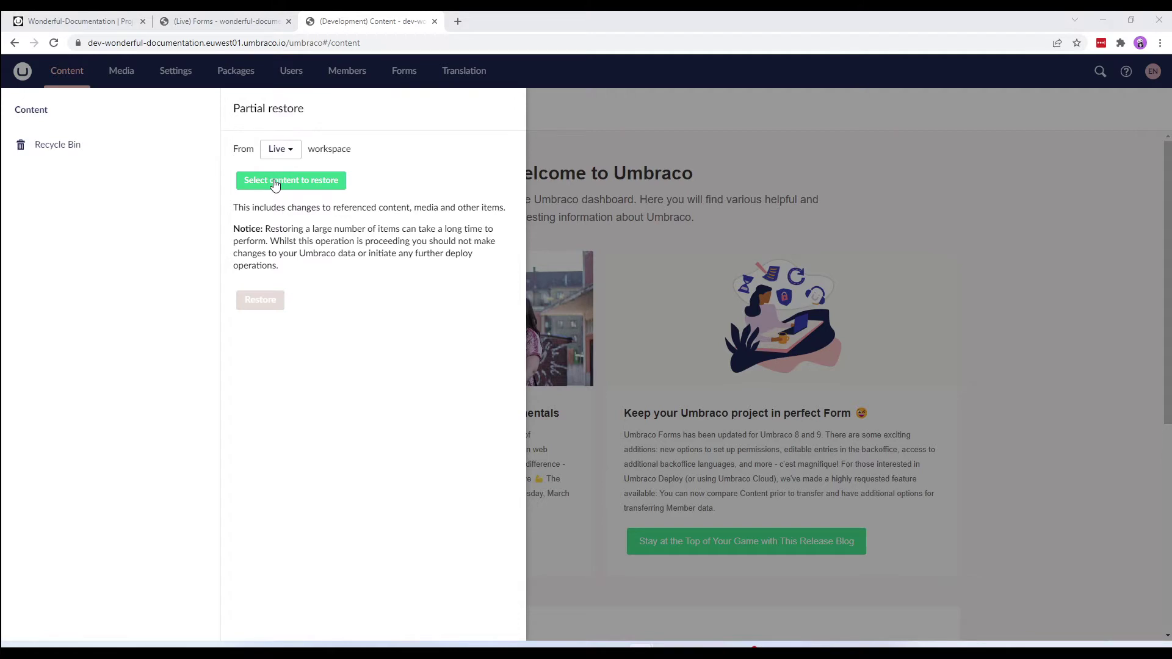
click(274, 184)
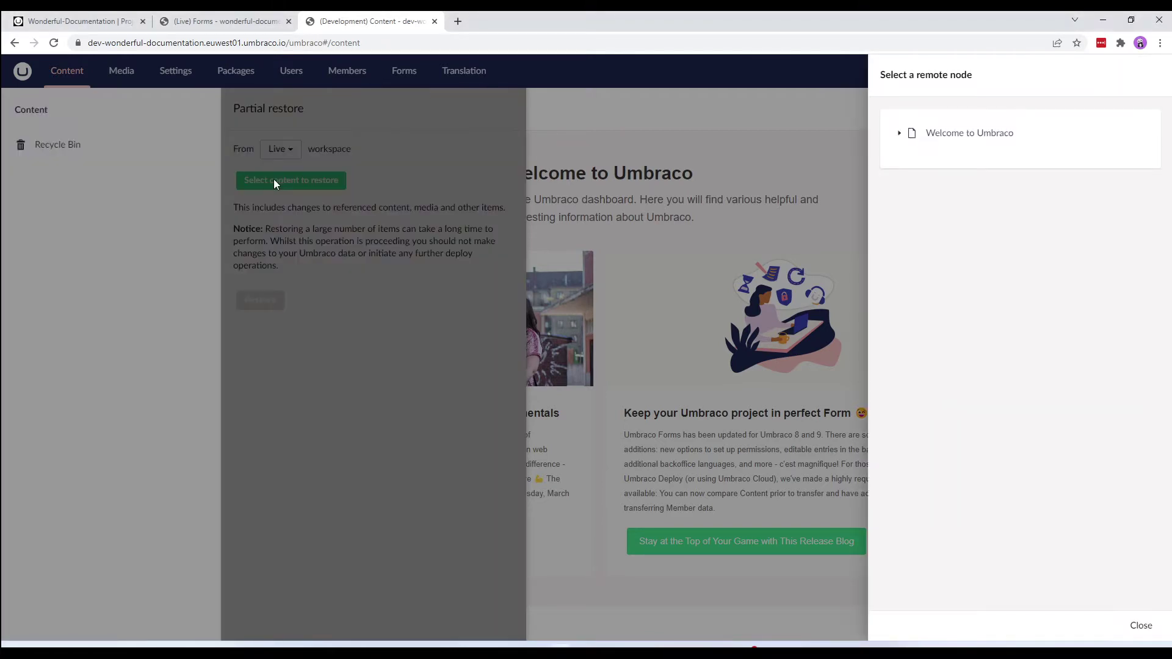
Step: Pick Umbraco Cloud from Live's Welcome to Umbraco tree and restore it with all items below
click(899, 134)
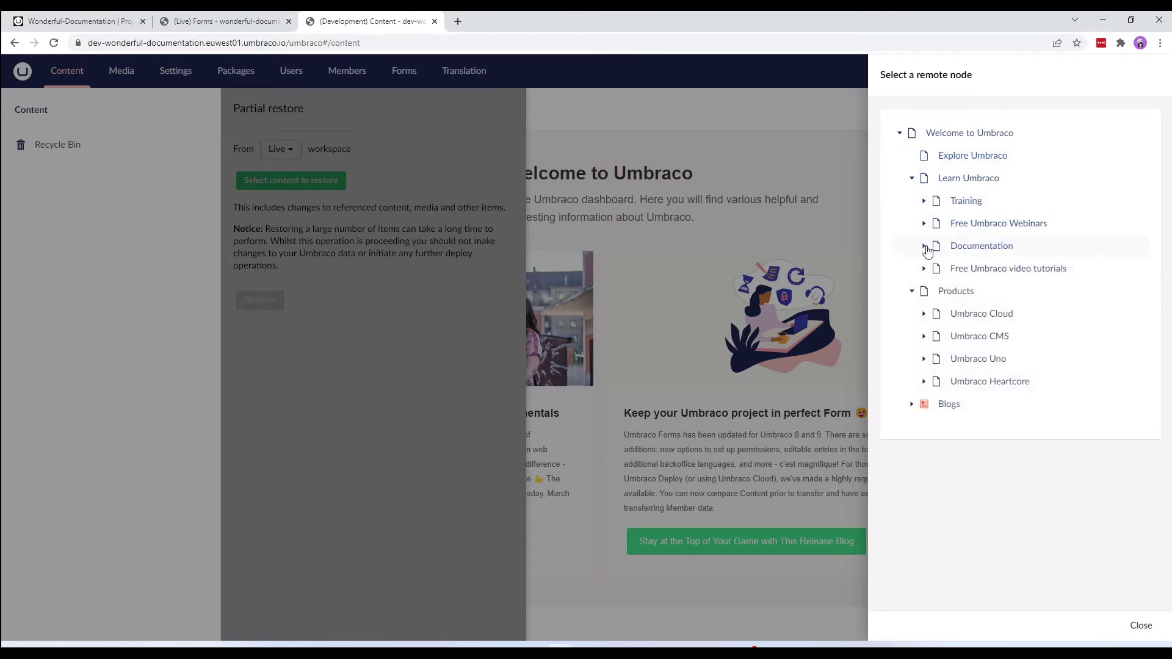
click(924, 314)
click(961, 314)
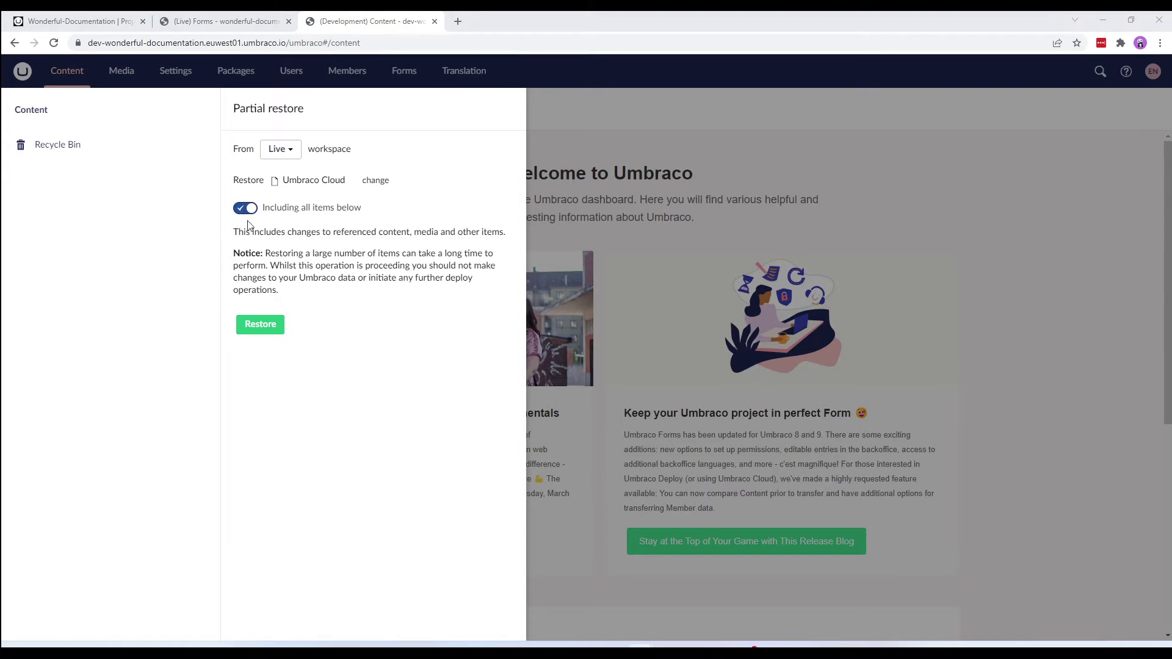
click(256, 324)
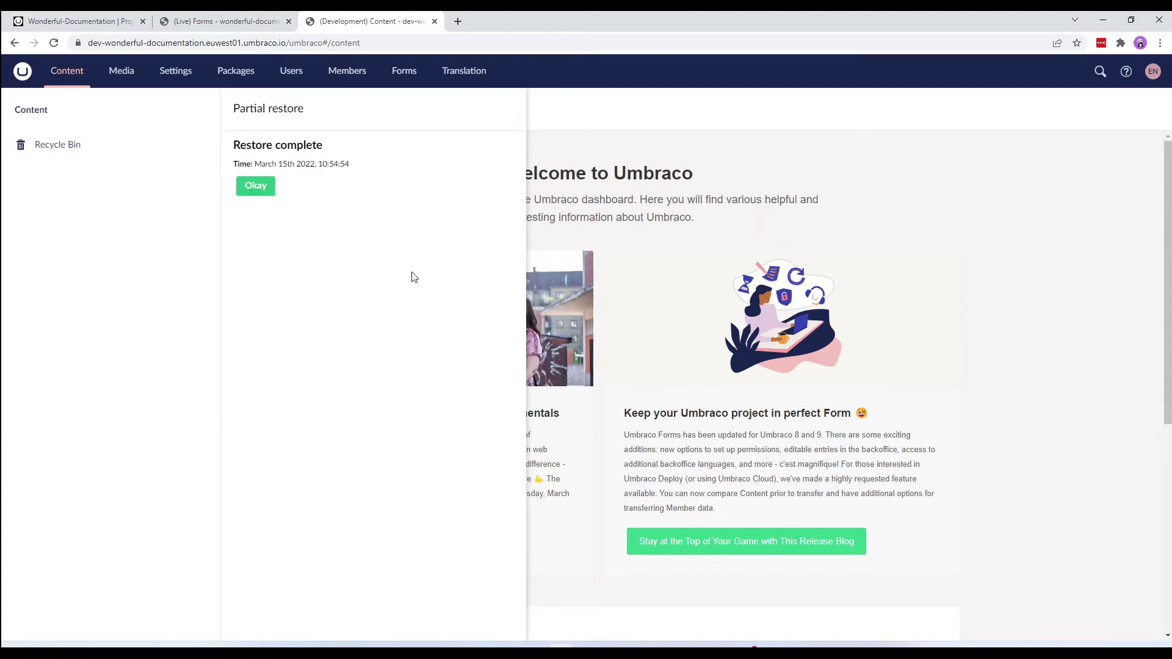
Step: Dismiss the restore confirmation and reload the content tree
click(263, 188)
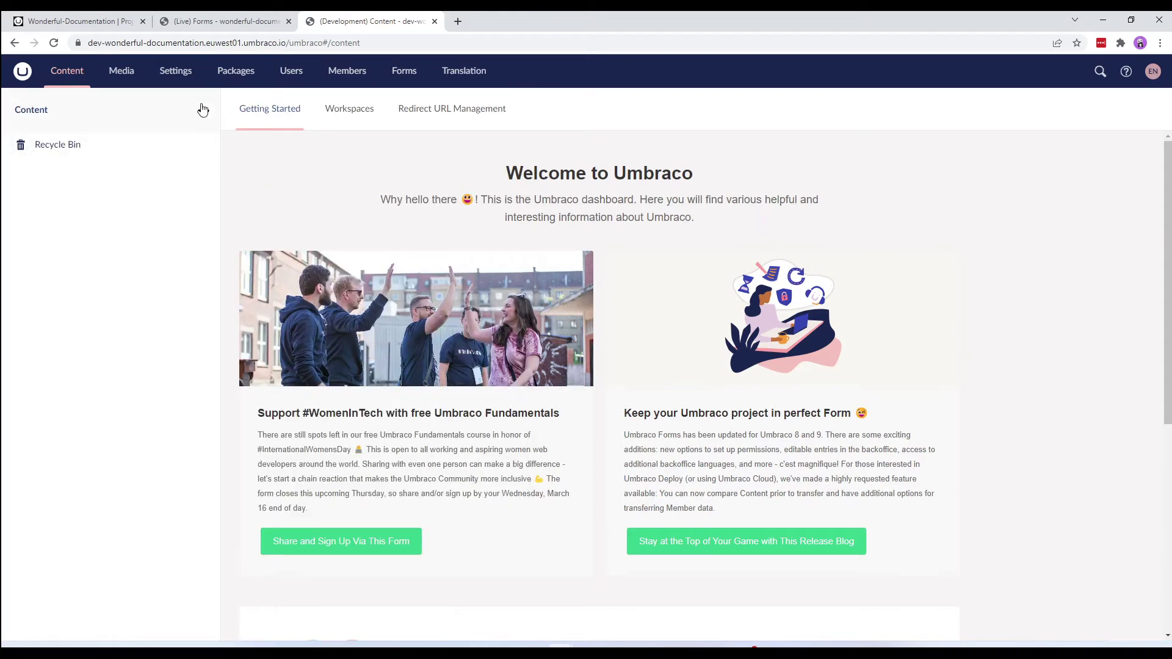
click(202, 109)
click(284, 190)
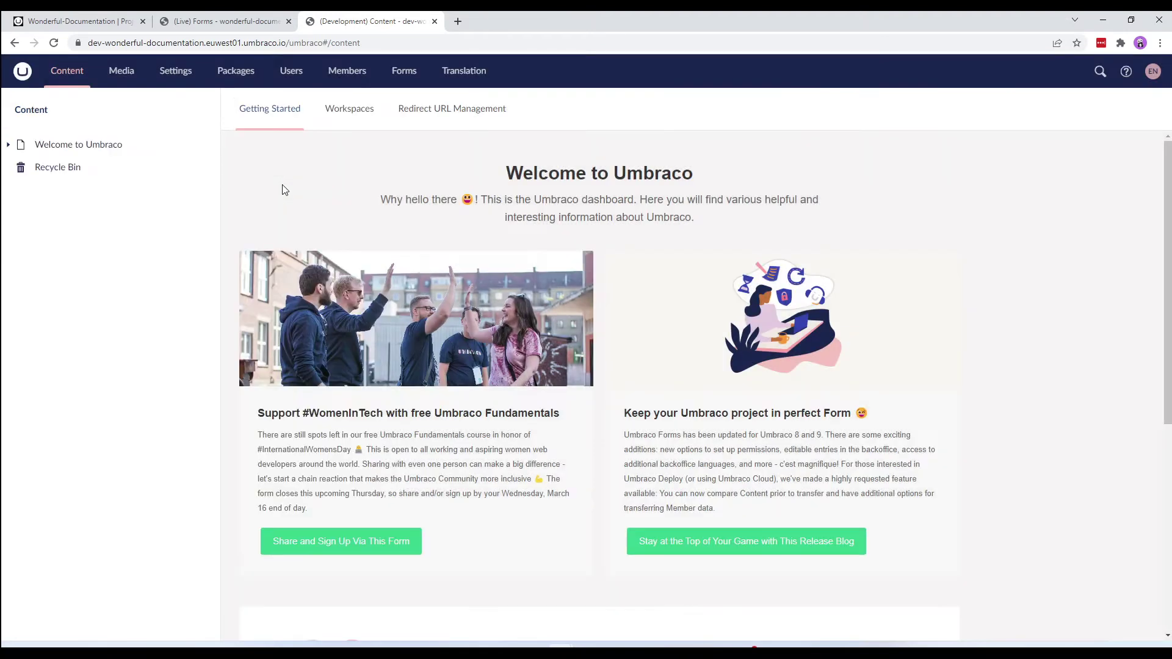
Step: Expand Welcome to Umbraco, Products, Umbraco Cloud and Umbraco Child Cloud, then open Umbraco Cloud and Welcome to Umbraco
click(8, 144)
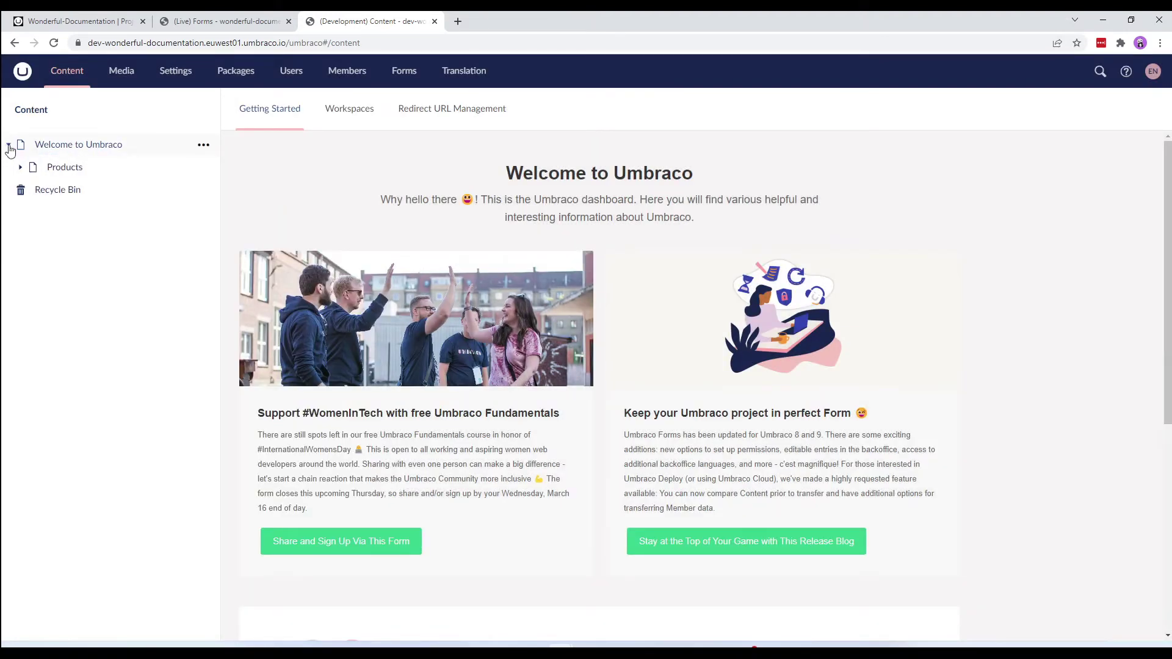
click(20, 167)
click(33, 189)
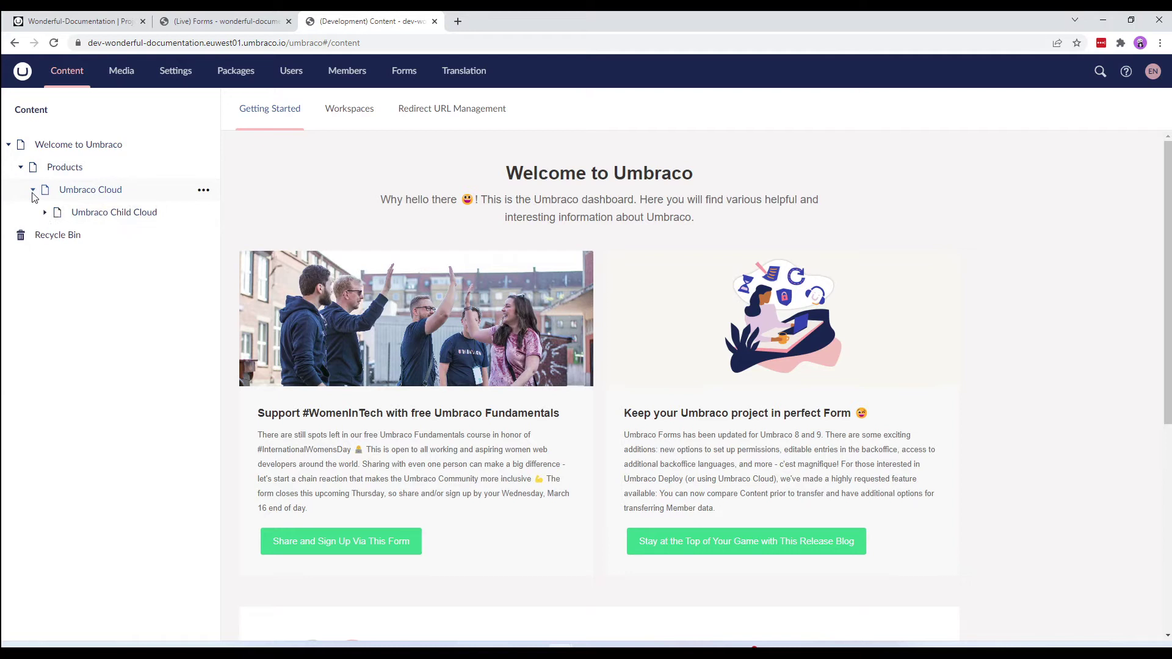
click(46, 213)
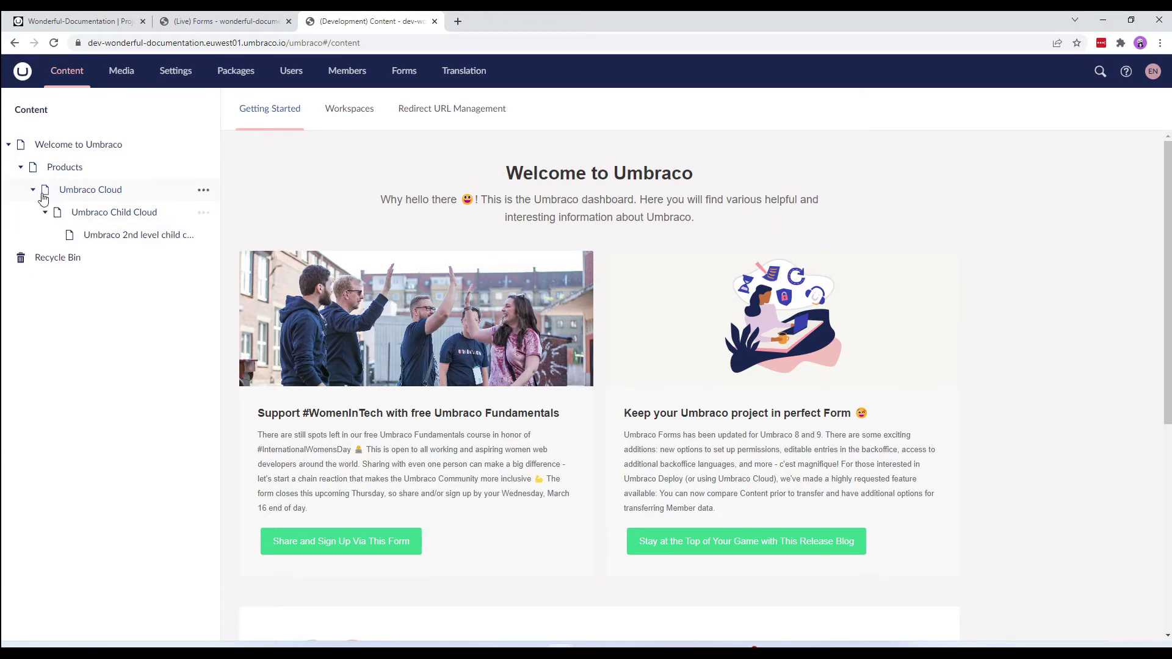
click(102, 192)
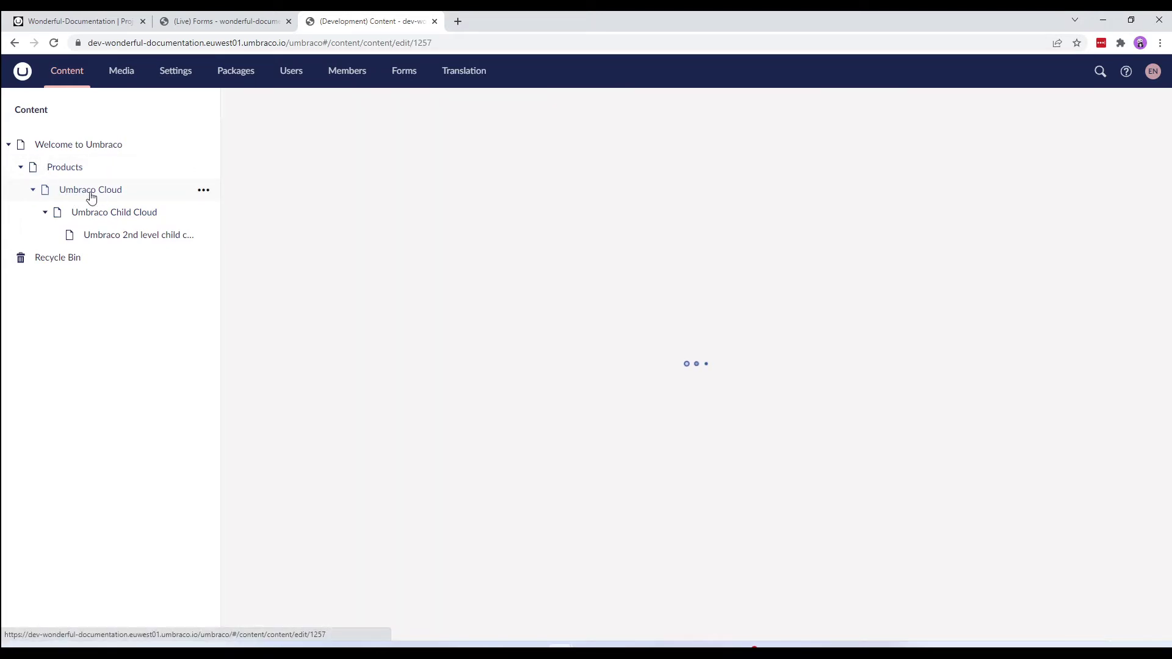
click(75, 145)
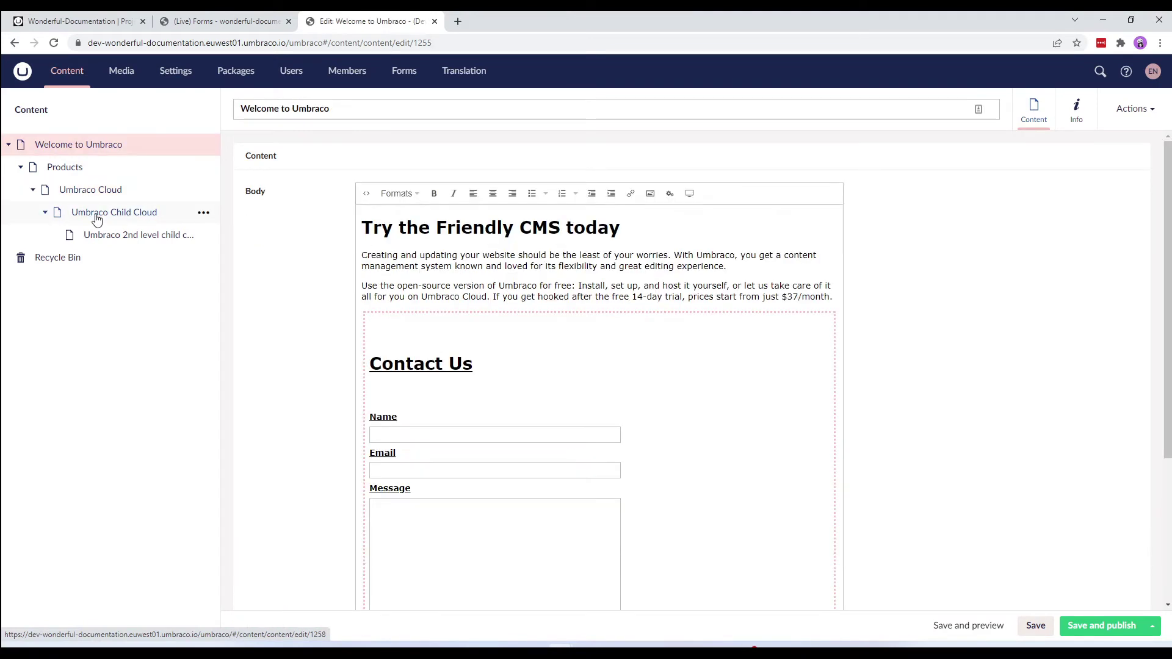
Step: Reload the media tree, open Bg 1 in the Background folder, then open the Contact form in Forms
click(121, 71)
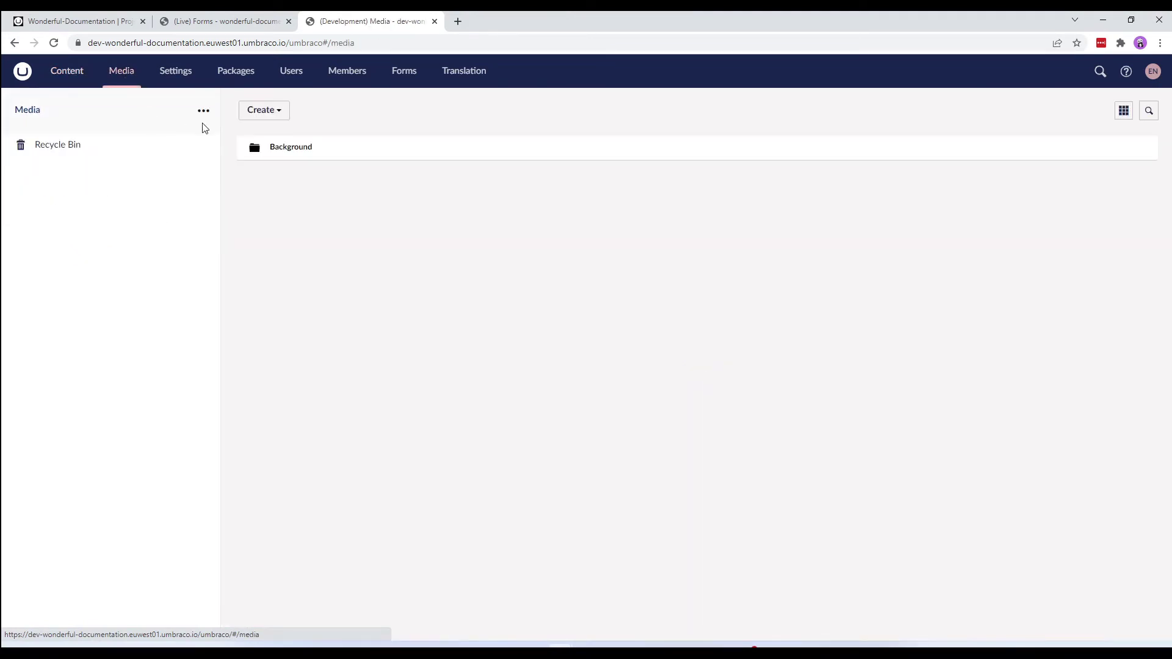
click(203, 110)
click(278, 193)
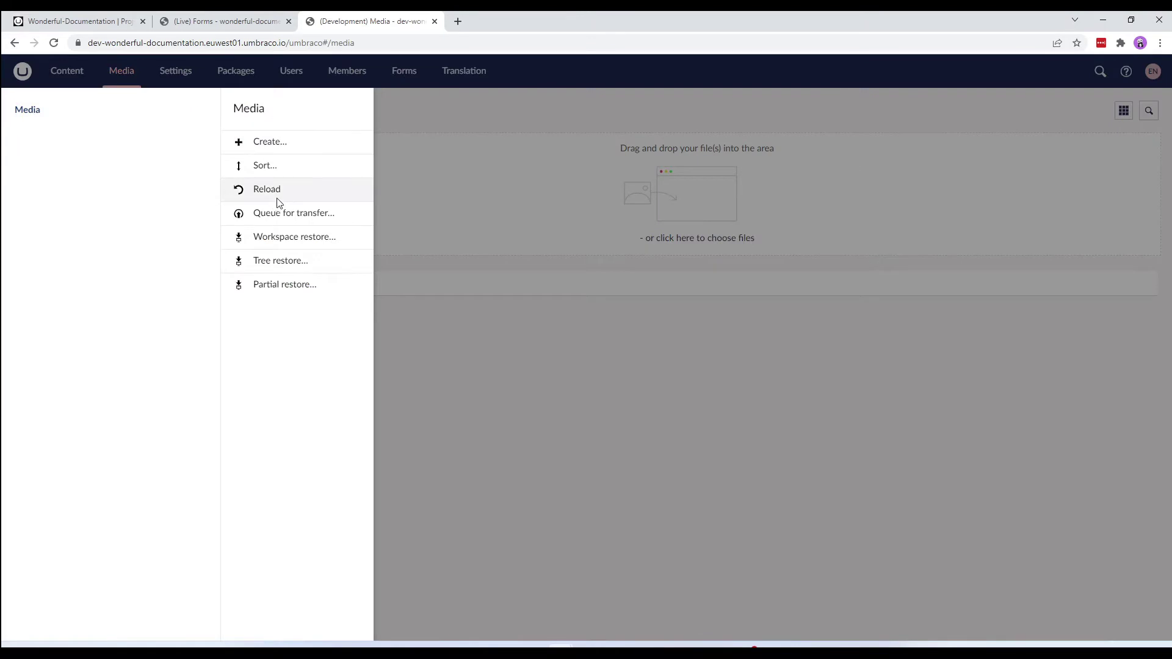
click(10, 147)
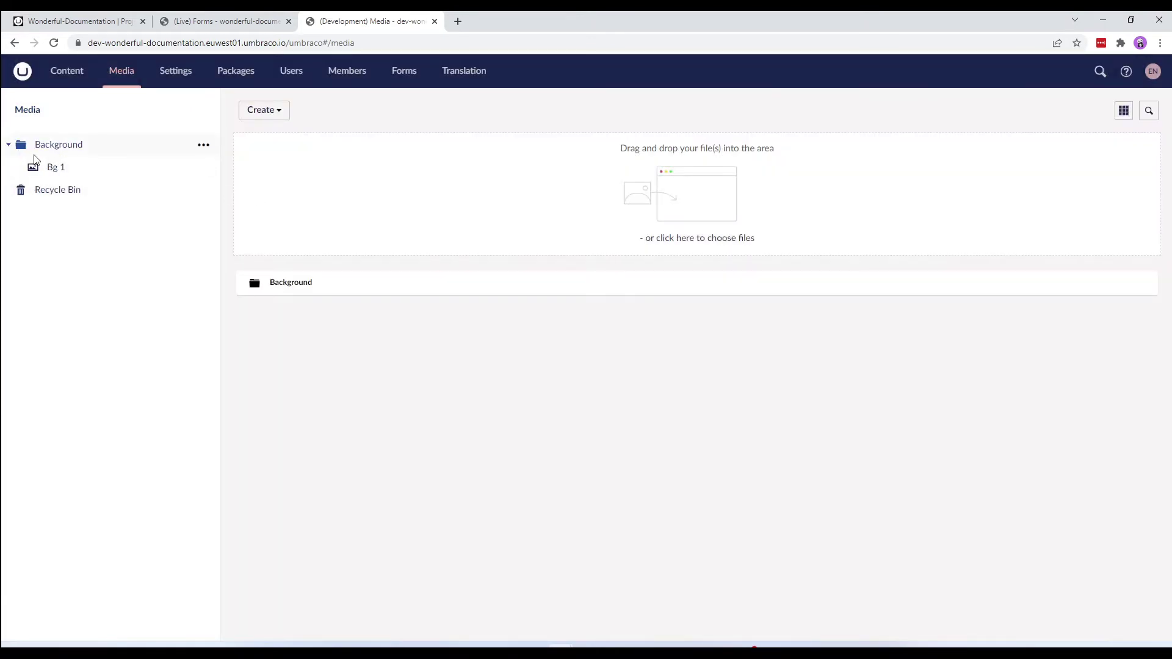
click(64, 175)
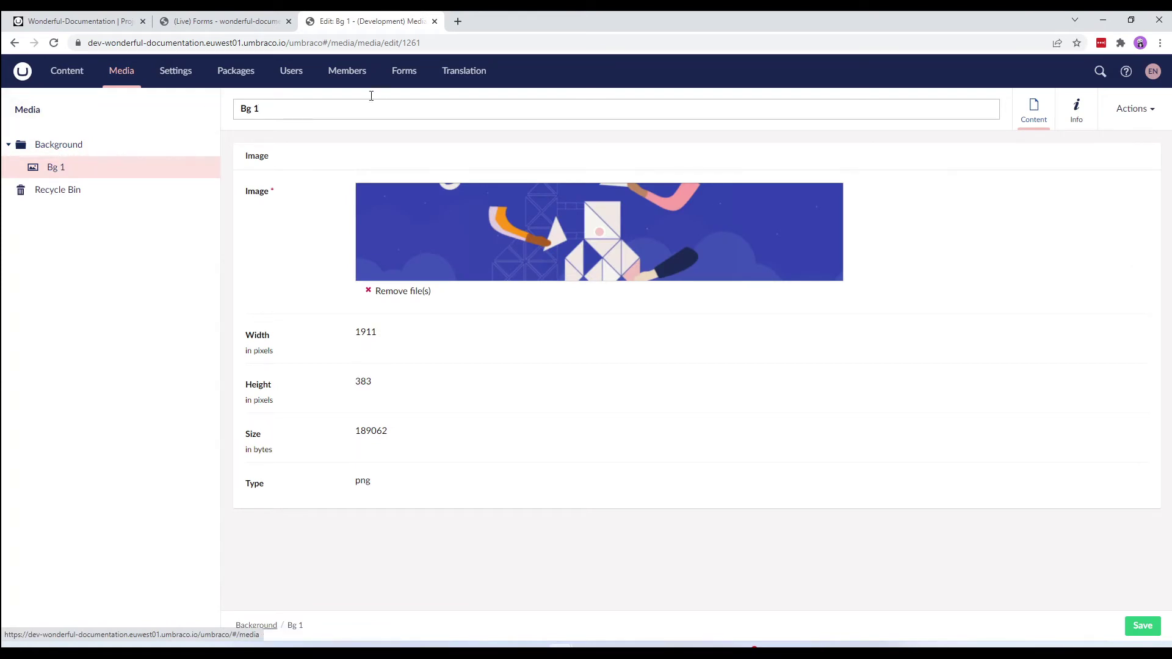
click(402, 74)
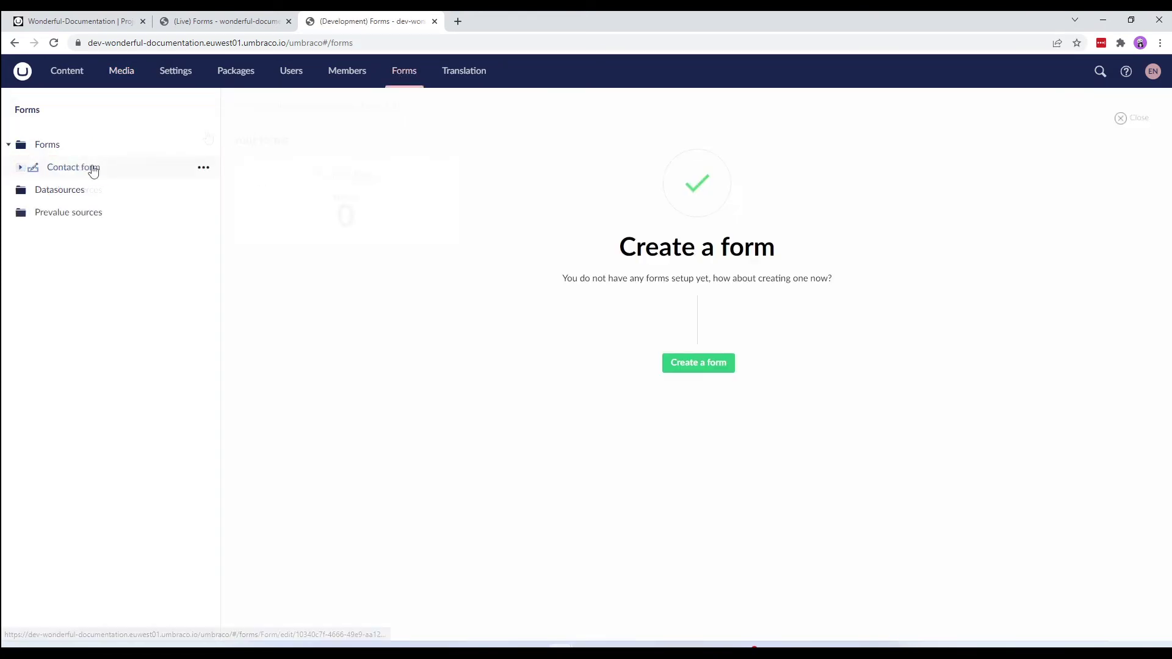
click(95, 171)
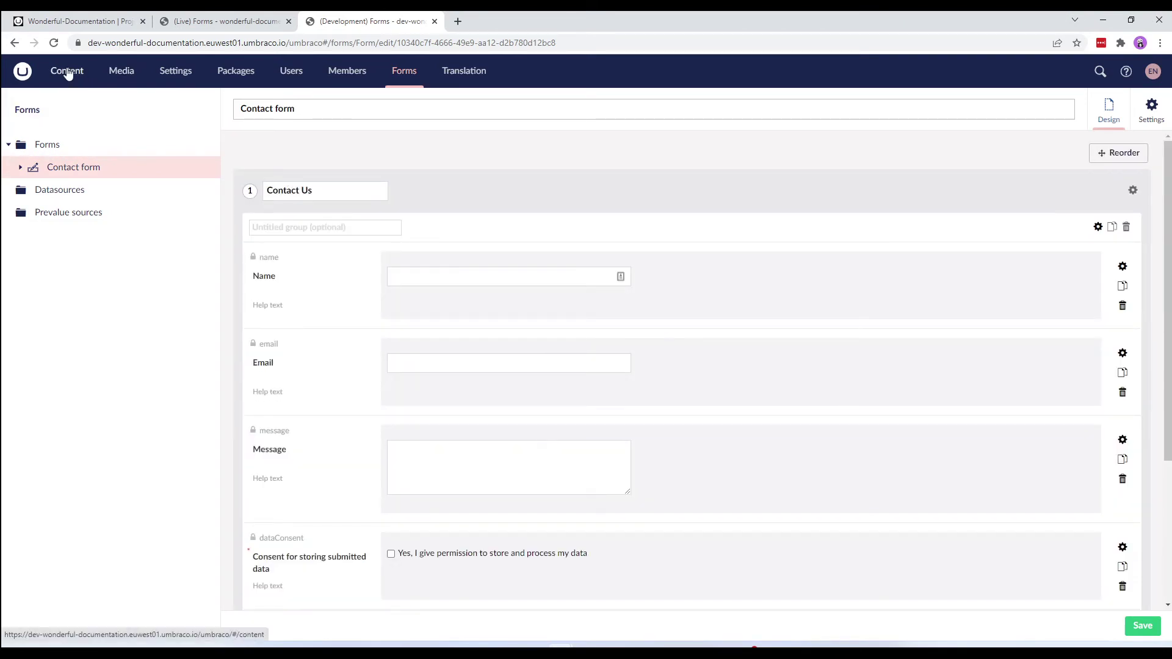
Step: Start a partial restore on the Welcome to Umbraco content node
click(67, 72)
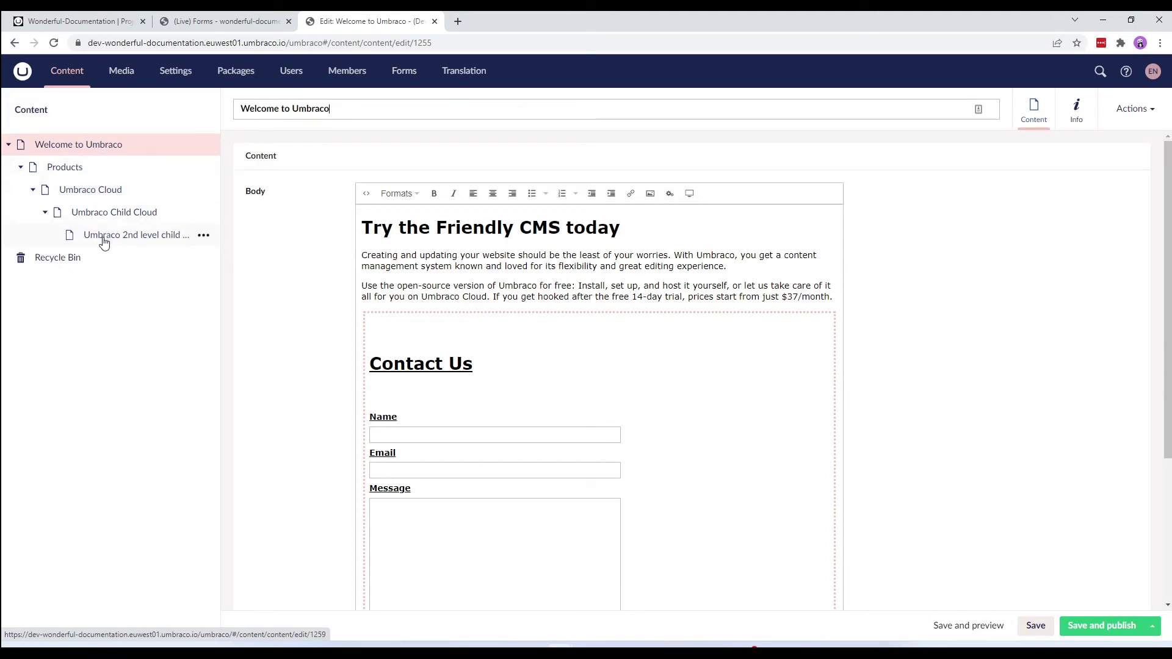
click(203, 147)
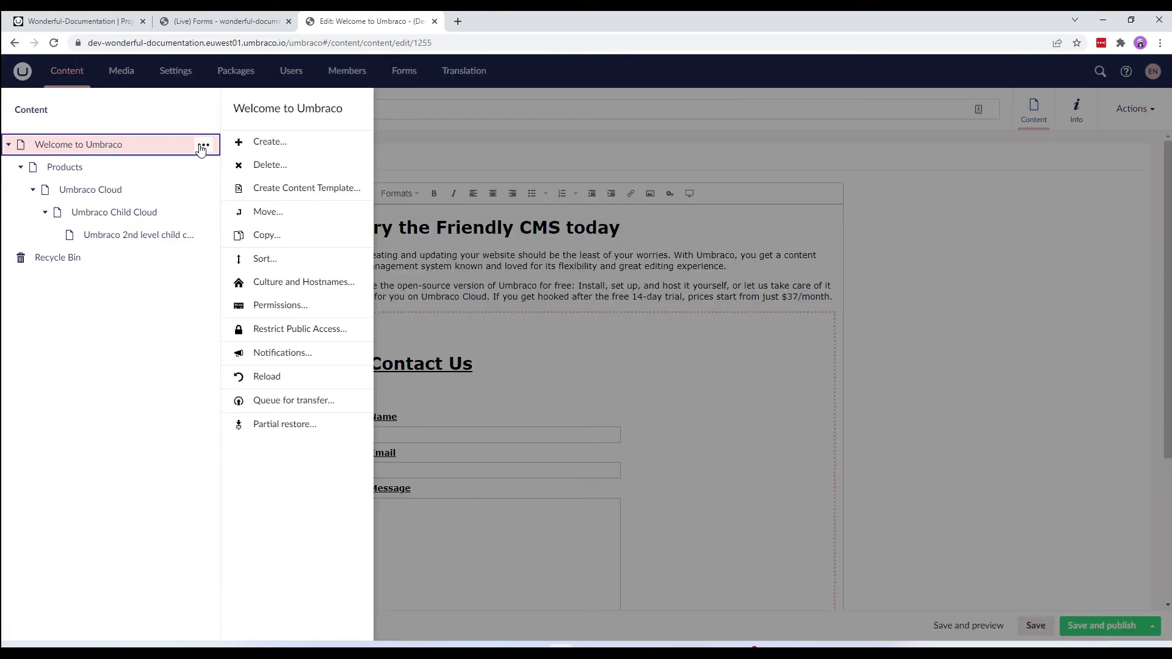
click(277, 427)
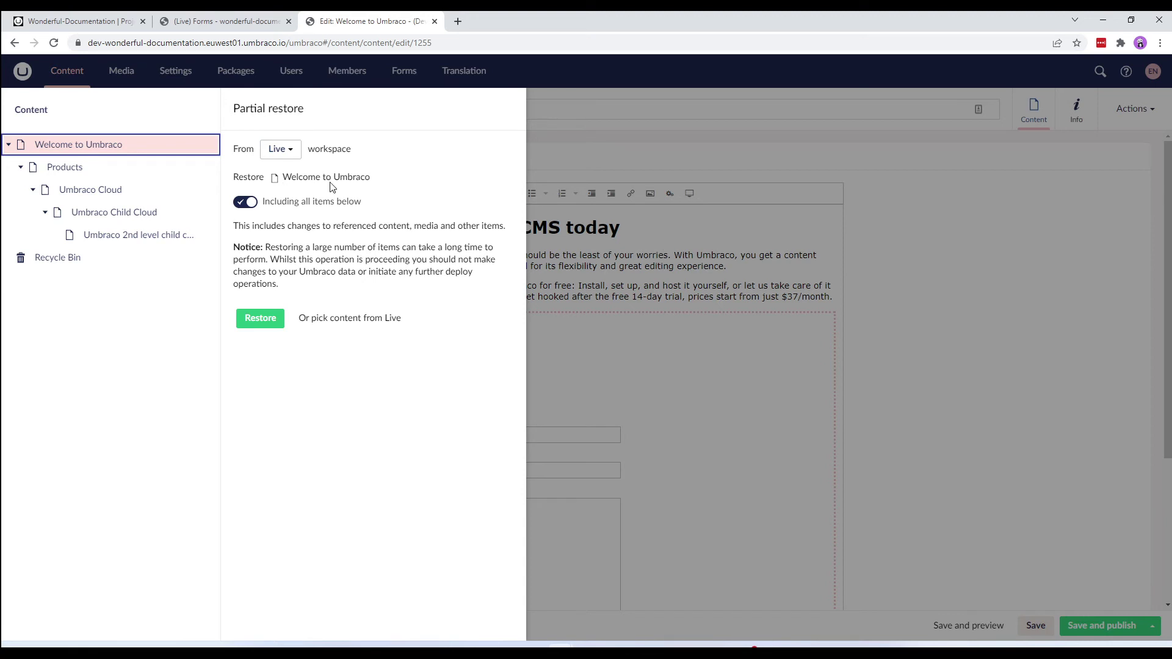
Step: Pick Blogs from Live's content tree, restore it with its items, and confirm
click(327, 318)
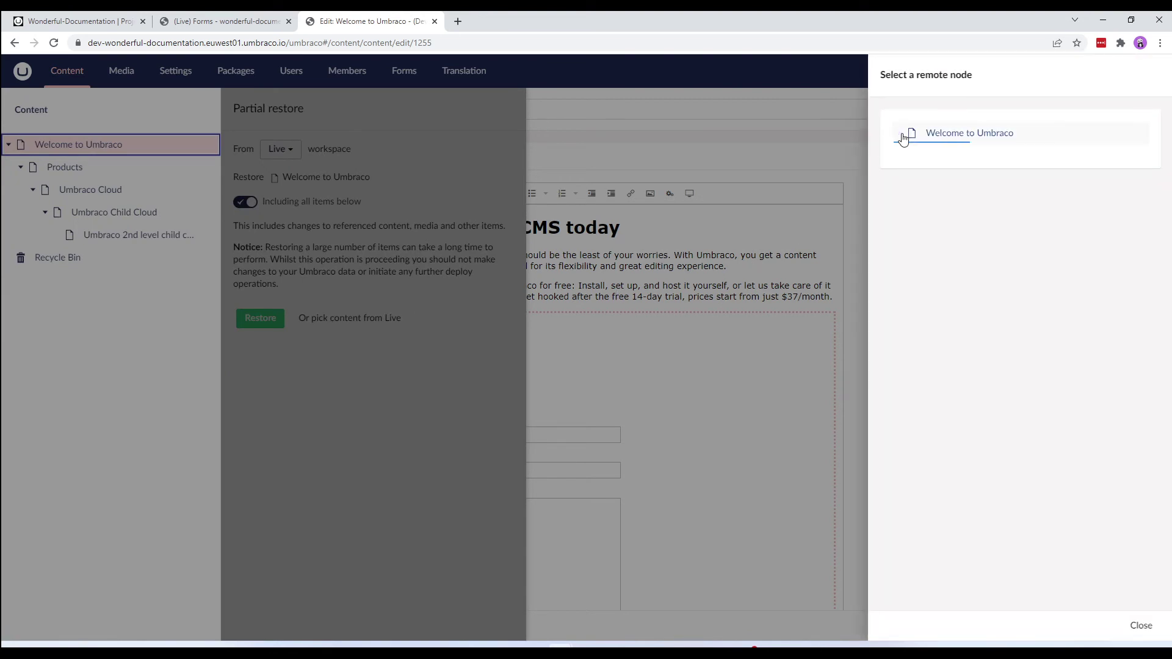
click(904, 139)
click(942, 228)
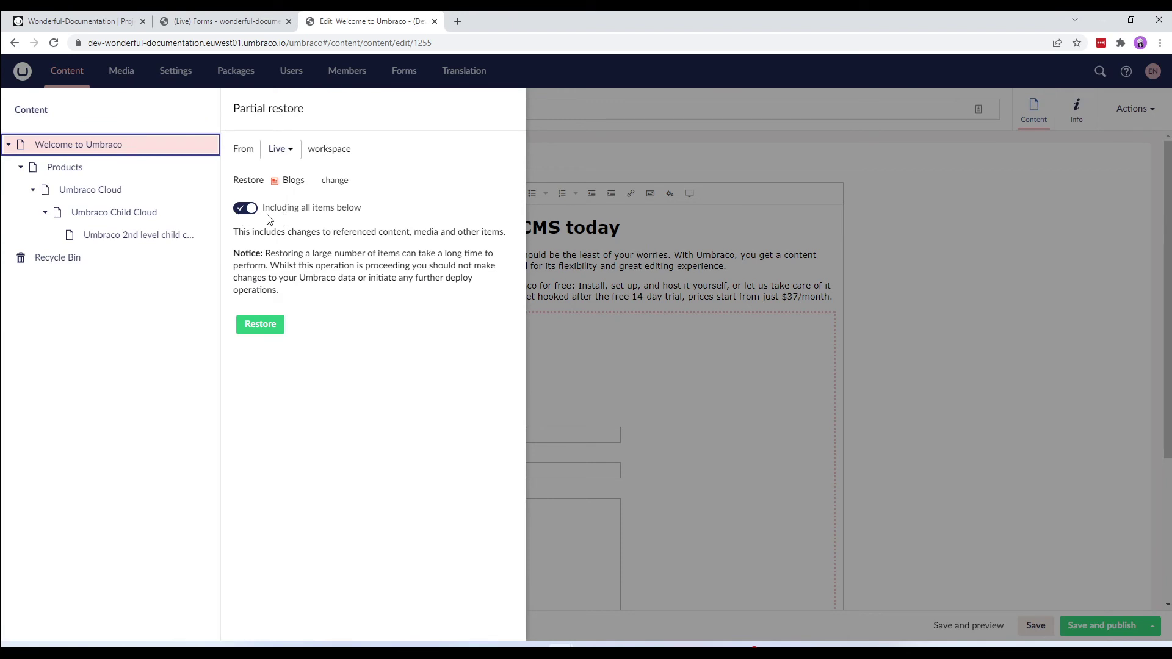
click(258, 326)
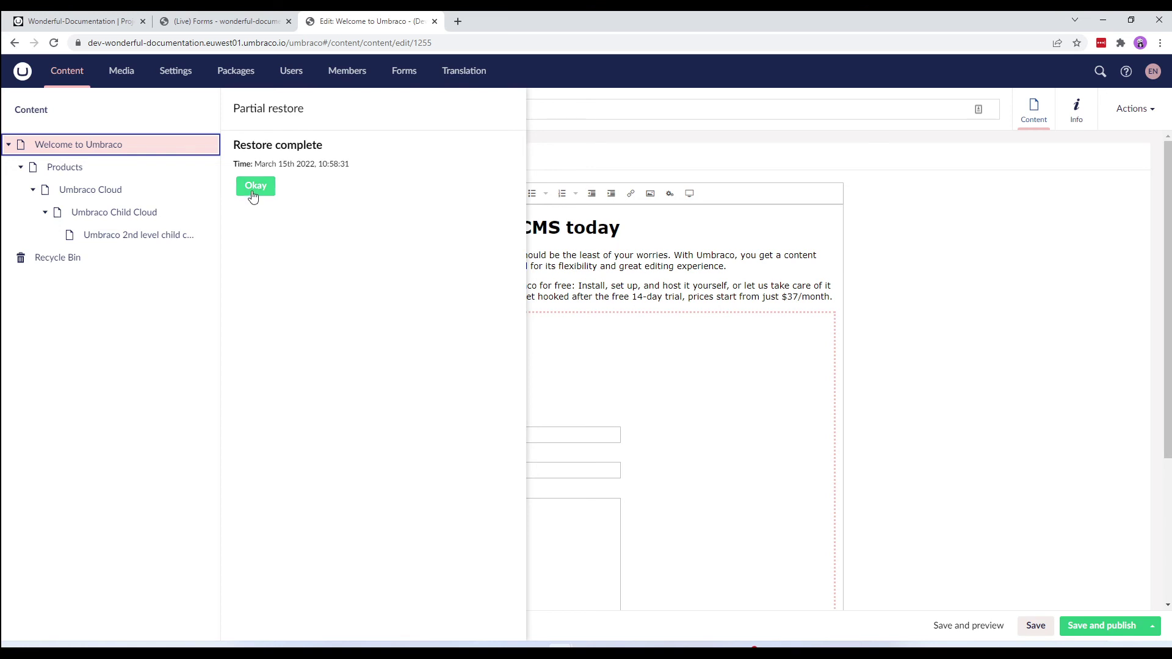
click(255, 186)
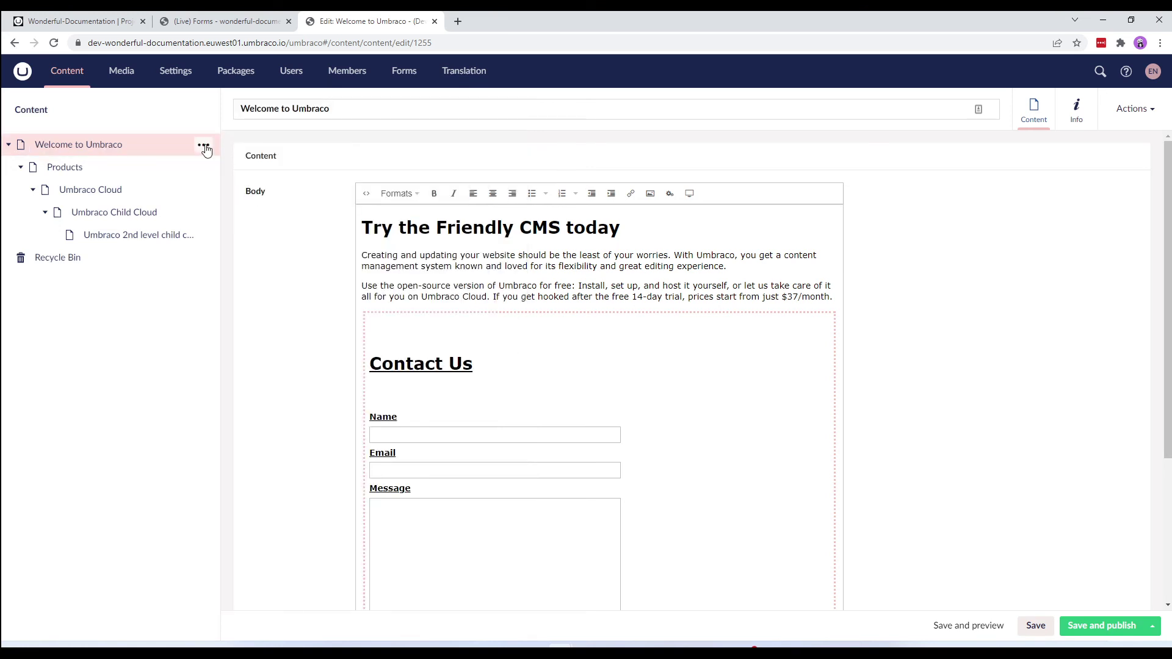
Step: Reload the tree under Welcome to Umbraco and open the restored Blogs page with its three posts
click(203, 145)
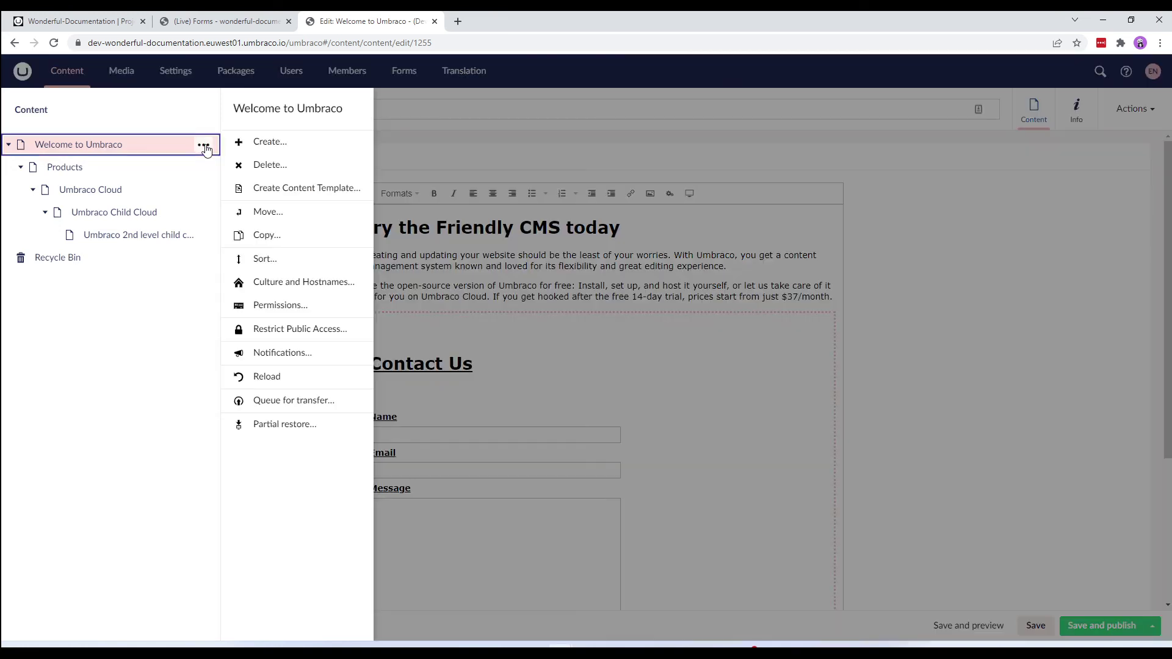
click(299, 377)
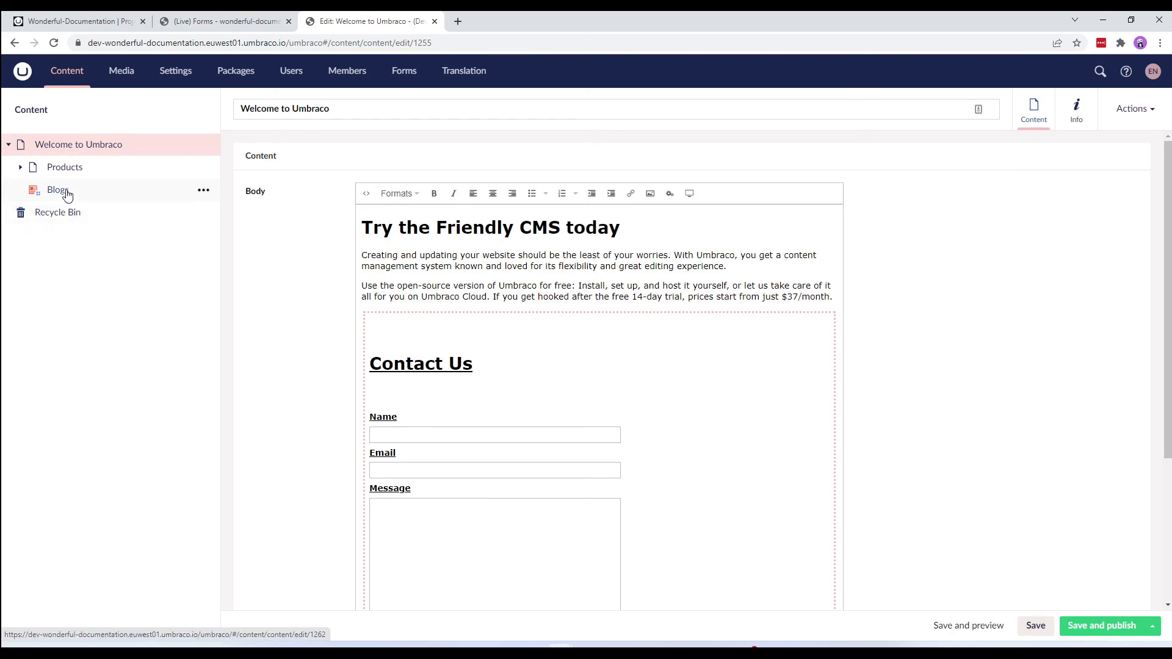
click(66, 192)
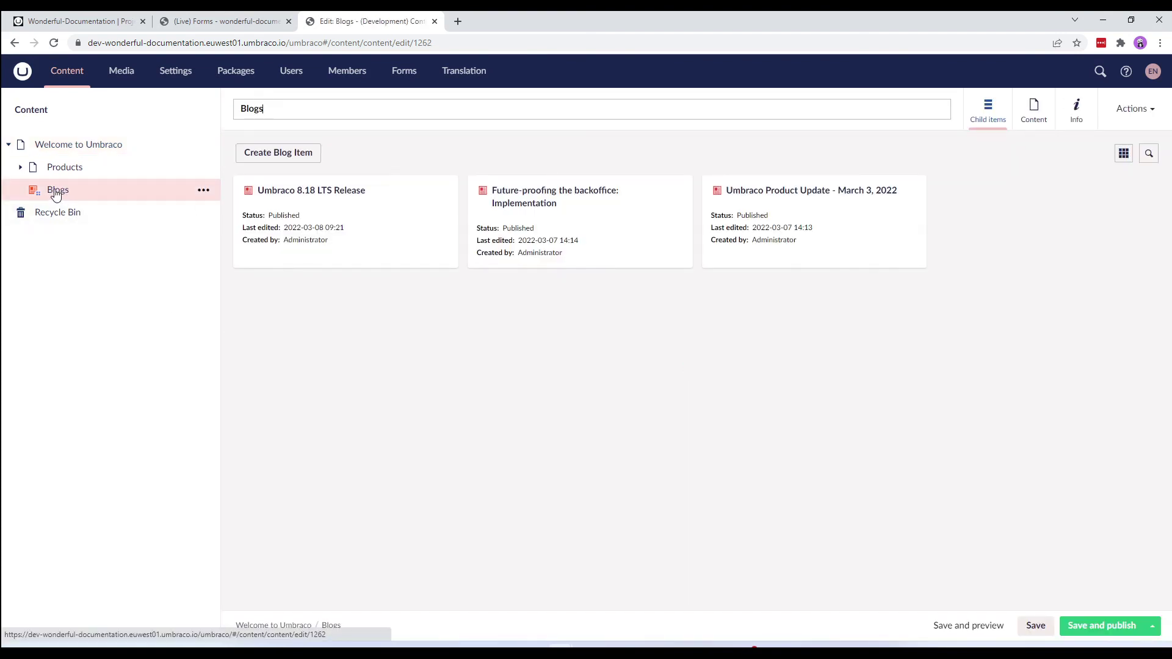